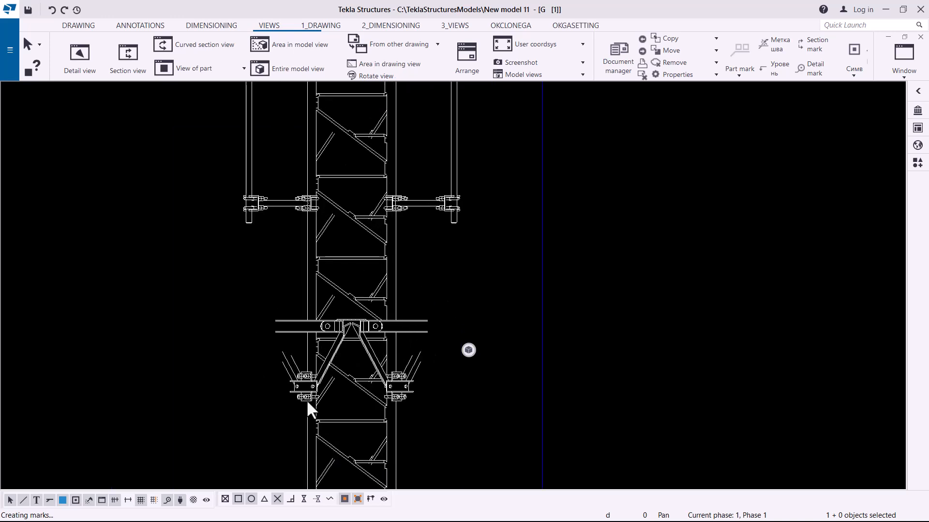
# Set the depth down of the mast's elevation view to 40000 and modify the view
pyautogui.scroll(-8, 384, 208)
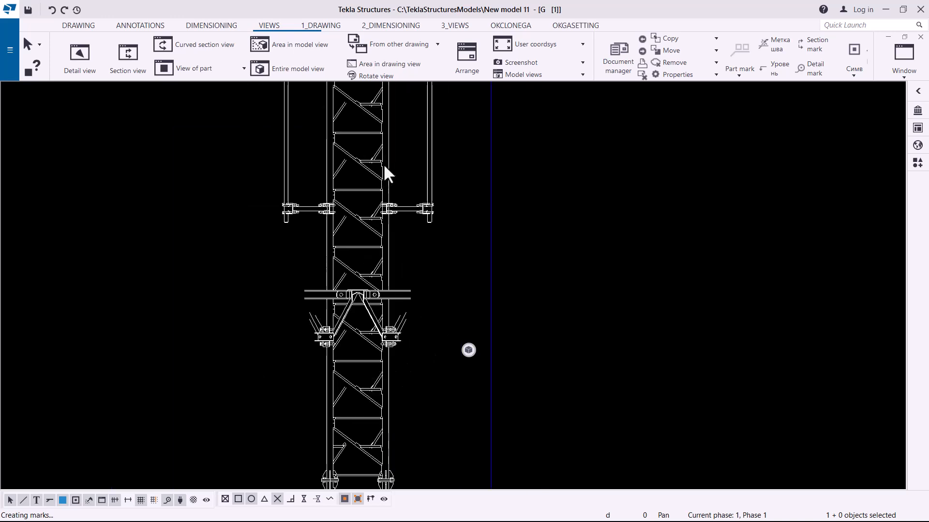
pyautogui.scroll(-5, 392, 156)
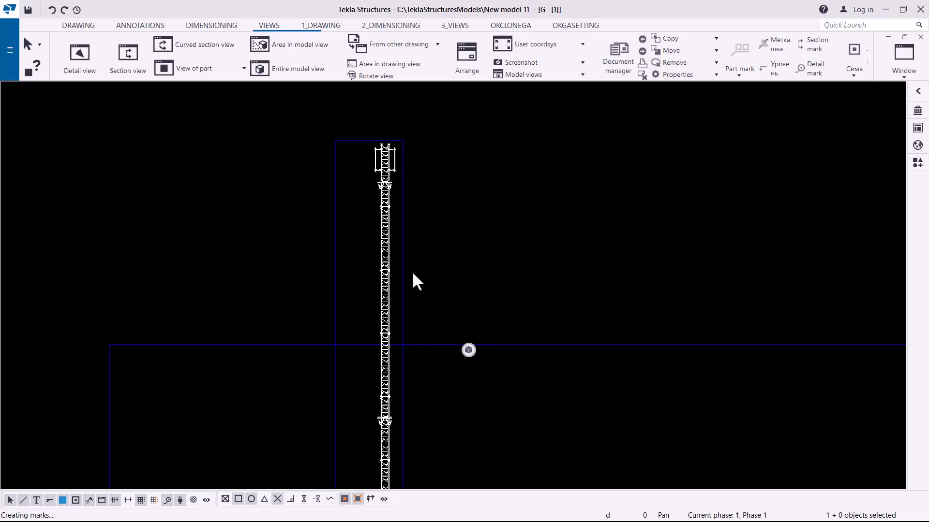
pyautogui.scroll(6, 404, 403)
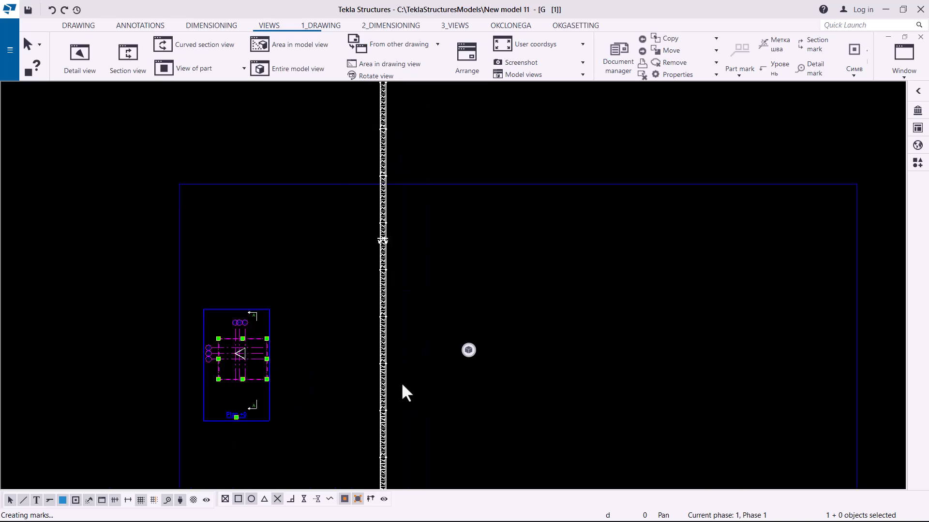
pyautogui.scroll(2, 387, 334)
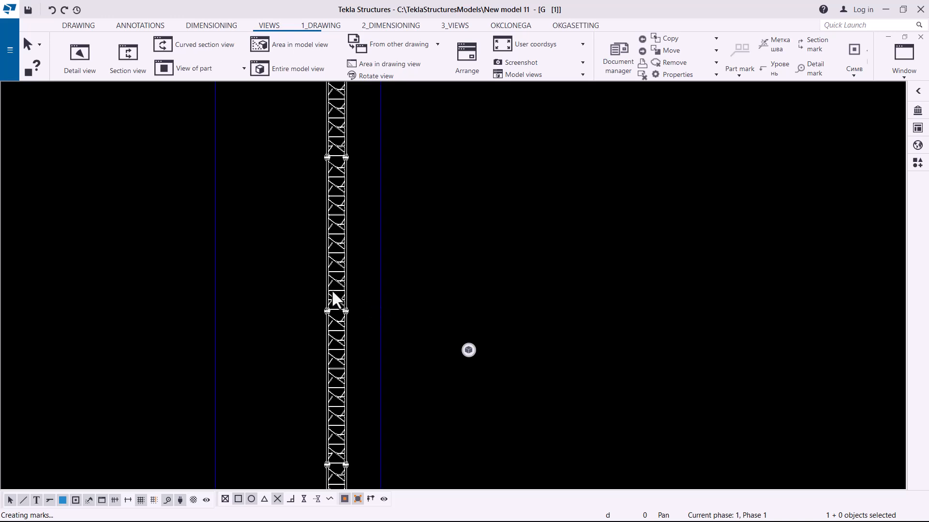
pyautogui.doubleClick(381, 321)
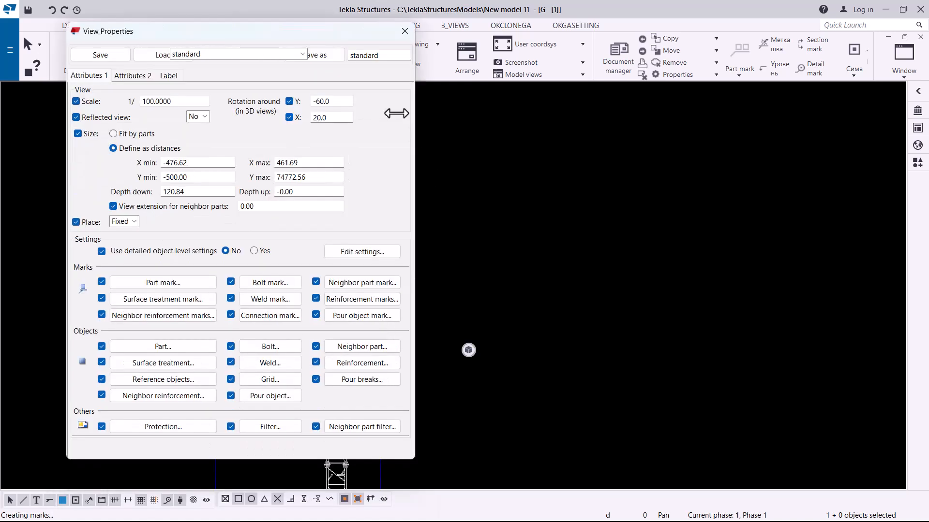
pyautogui.moveTo(155, 30); pyautogui.dragTo(513, 39)
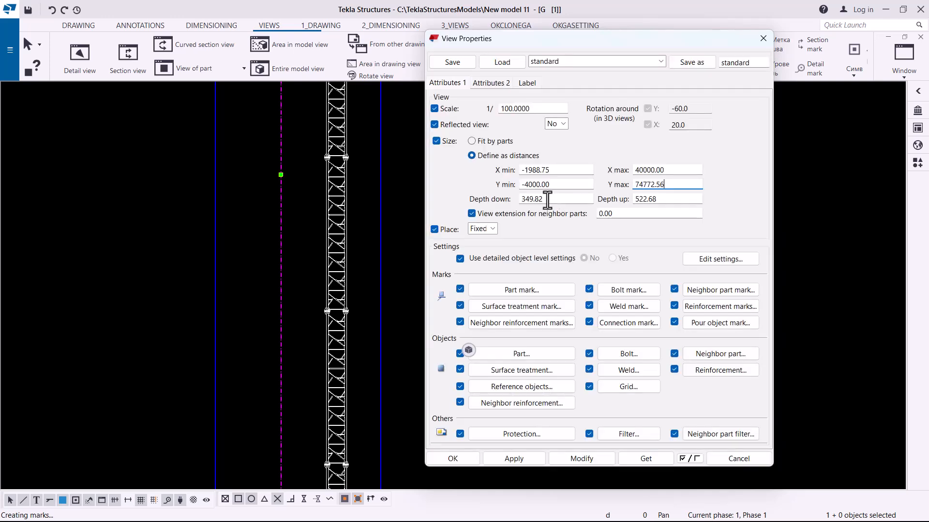
pyautogui.moveTo(539, 203); pyautogui.dragTo(520, 203)
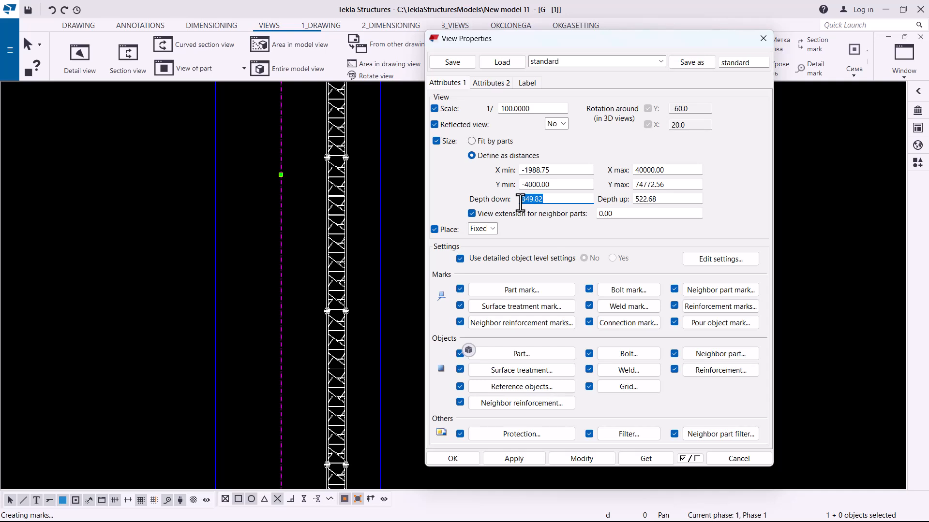
pyautogui.write('40000')
pyautogui.click(583, 459)
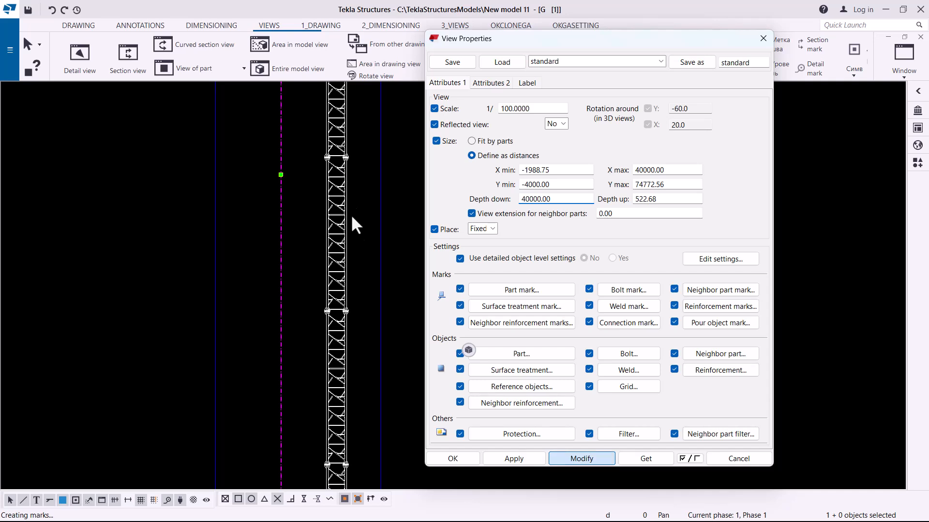
# Examine the mast's bracing, flange joints and bracket in the elevation view, and close the view properties
pyautogui.scroll(5, 337, 154)
pyautogui.scroll(4, 346, 169)
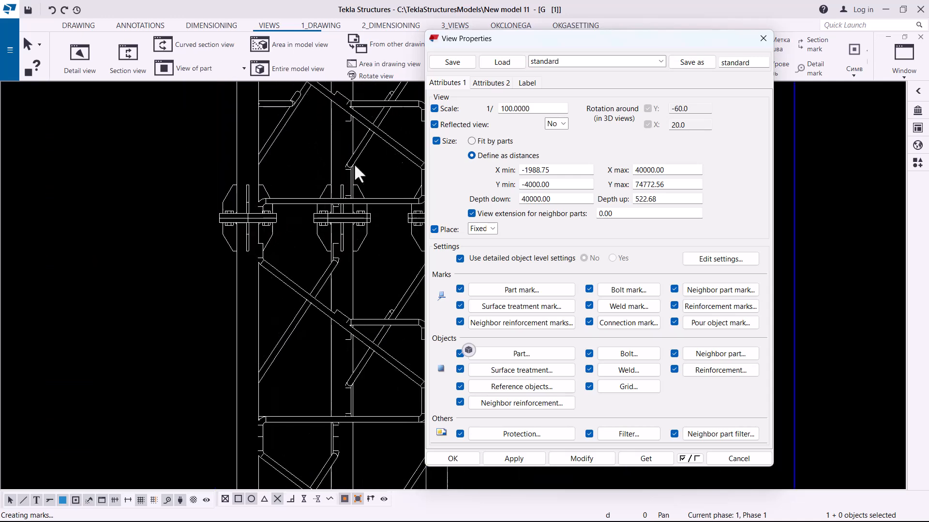
pyautogui.moveTo(357, 252); pyautogui.dragTo(332, 381, button='middle')
pyautogui.scroll(-8, 284, 381)
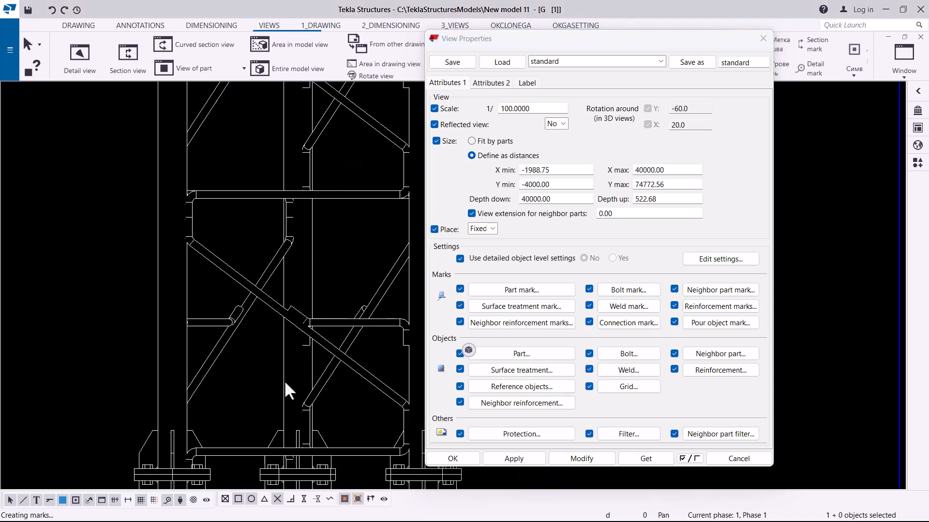
pyautogui.scroll(-2, 342, 289)
pyautogui.moveTo(341, 255)
pyautogui.mouseDown(button='middle')
pyautogui.moveTo(344, 395)
pyautogui.moveTo(324, 228)
pyautogui.moveTo(324, 429)
pyautogui.moveTo(338, 365)
pyautogui.mouseUp(button='middle')
pyautogui.moveTo(338, 365); pyautogui.dragTo(339, 404)
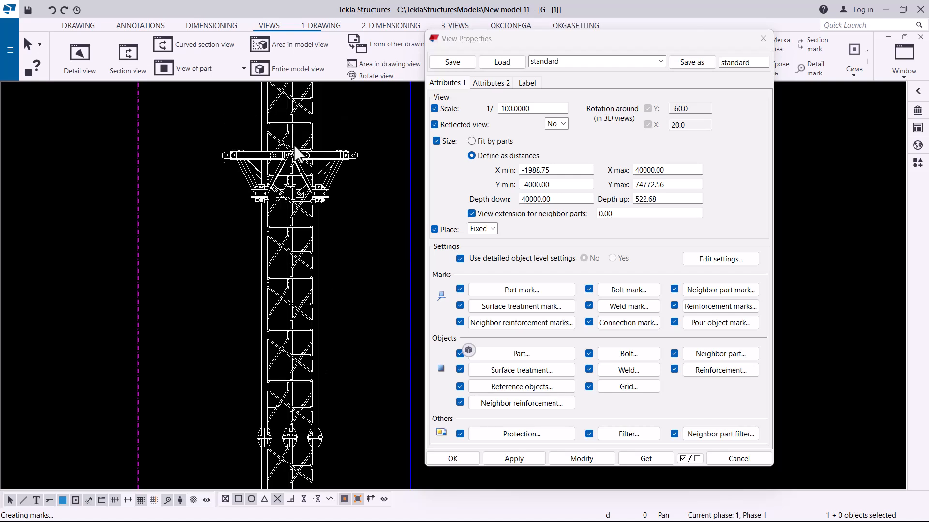
pyautogui.scroll(-1, 329, 147)
pyautogui.scroll(1, 329, 150)
pyautogui.scroll(3, 329, 189)
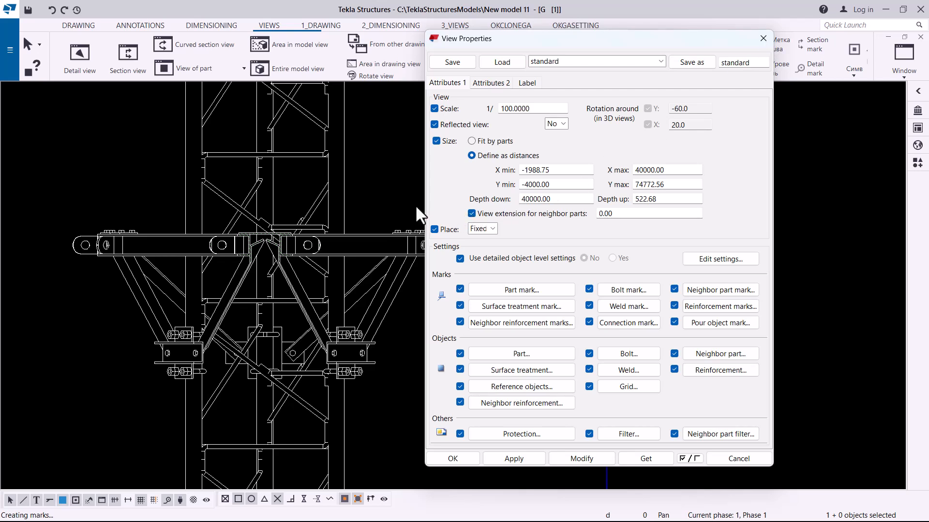
pyautogui.press('Escape')
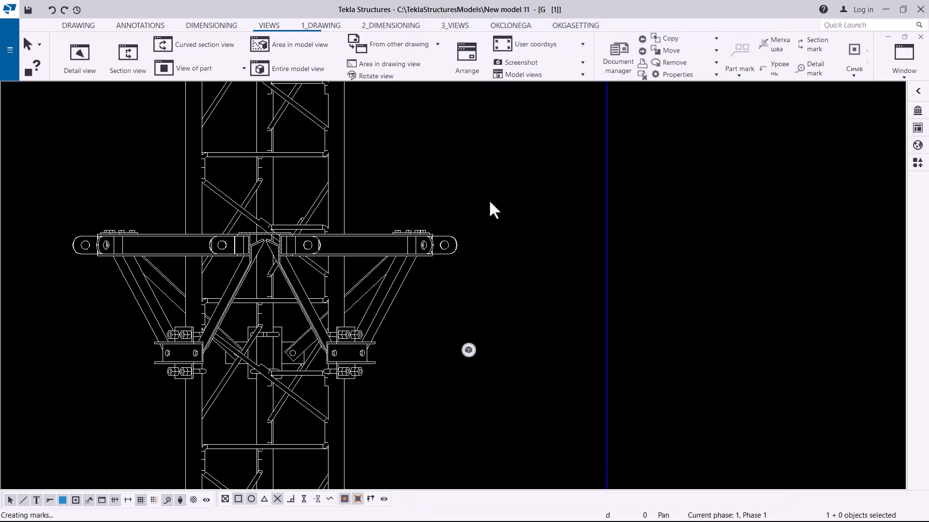
# Inspect the side bracket and the upper mast with its antenna supports, up to the tower top
pyautogui.scroll(2, 79, 257)
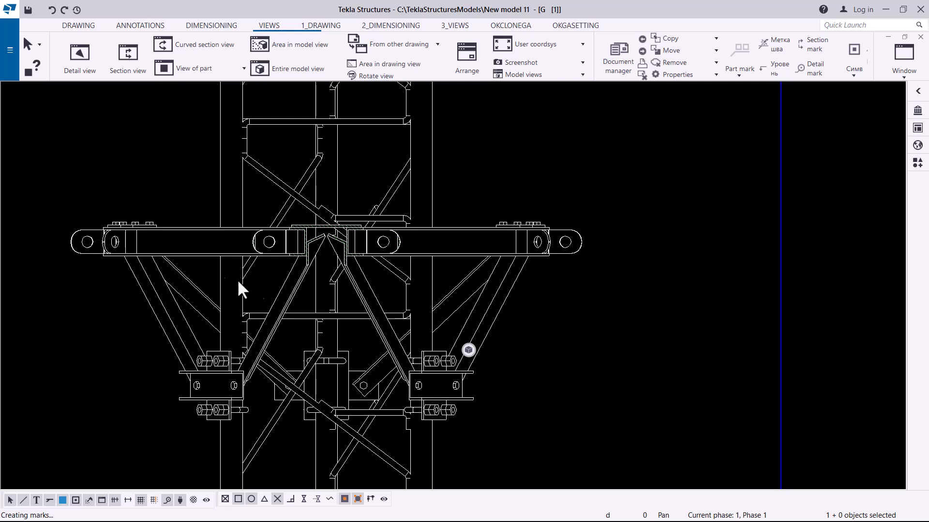
pyautogui.scroll(-5, 337, 315)
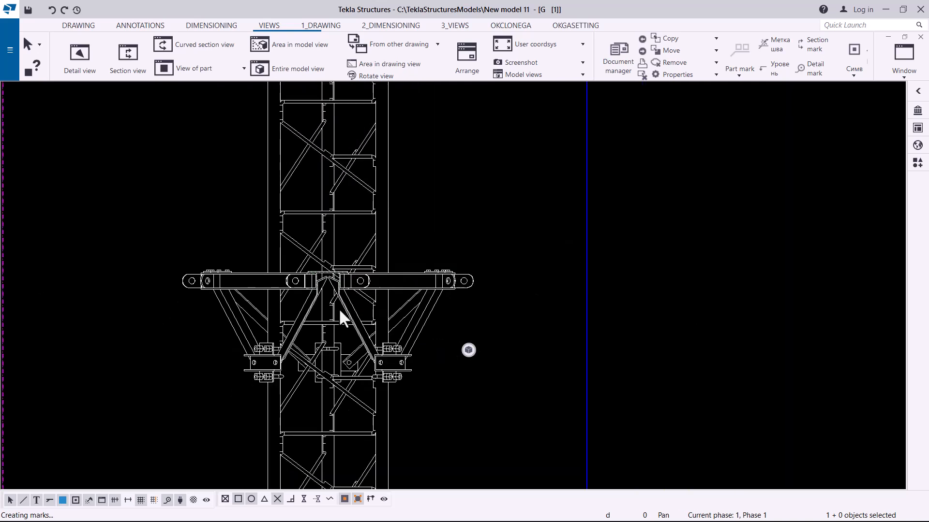
pyautogui.moveTo(376, 179)
pyautogui.mouseDown(button='middle')
pyautogui.moveTo(383, 328)
pyautogui.moveTo(372, 387)
pyautogui.mouseUp(button='middle')
pyautogui.scroll(-5, 372, 387)
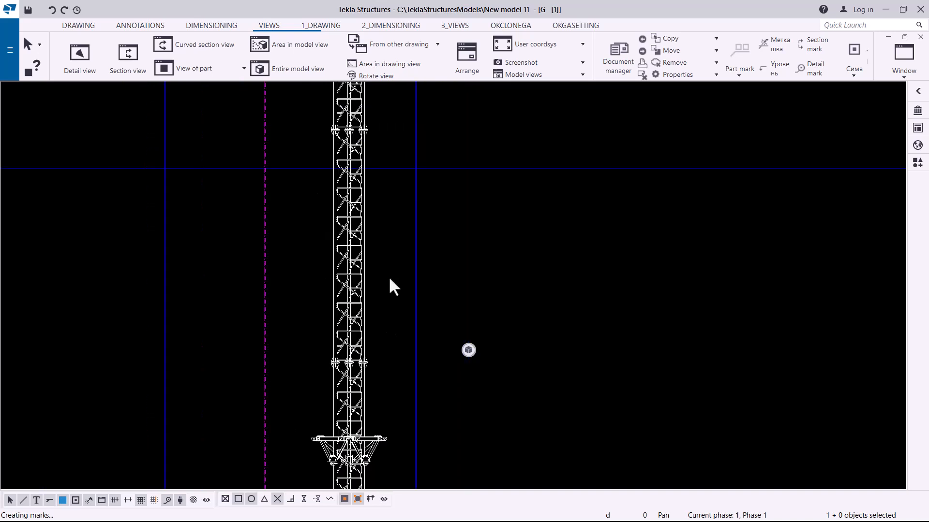
pyautogui.scroll(-1, 381, 222)
pyautogui.moveTo(383, 232); pyautogui.dragTo(382, 391, button='middle')
pyautogui.moveTo(351, 157)
pyautogui.mouseDown(button='middle')
pyautogui.moveTo(359, 335)
pyautogui.moveTo(371, 382)
pyautogui.mouseUp(button='middle')
pyautogui.scroll(3, 349, 145)
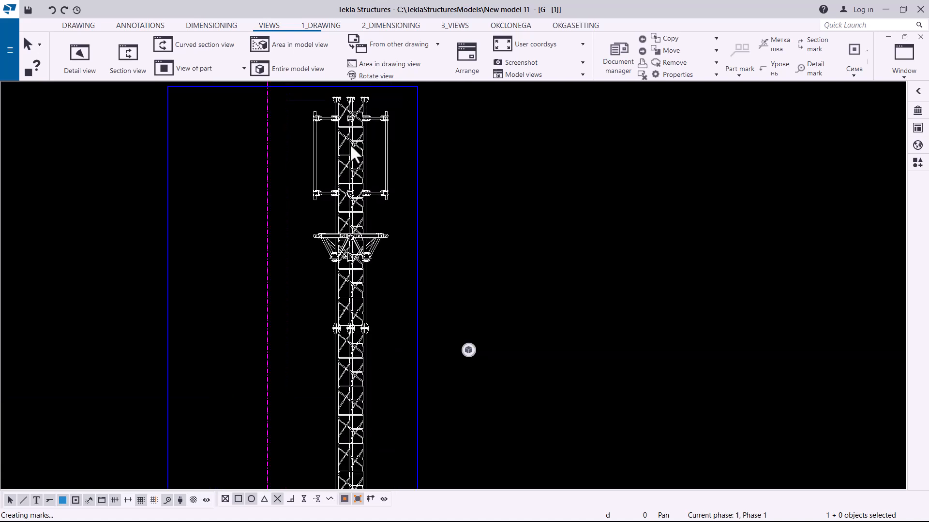
pyautogui.scroll(1, 355, 147)
pyautogui.scroll(2, 350, 289)
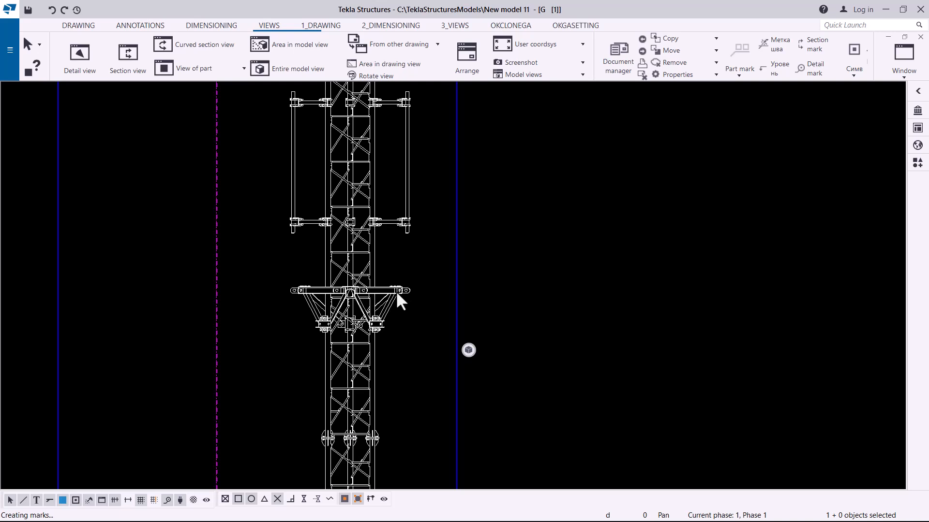
pyautogui.scroll(1, 399, 289)
pyautogui.scroll(1, 389, 286)
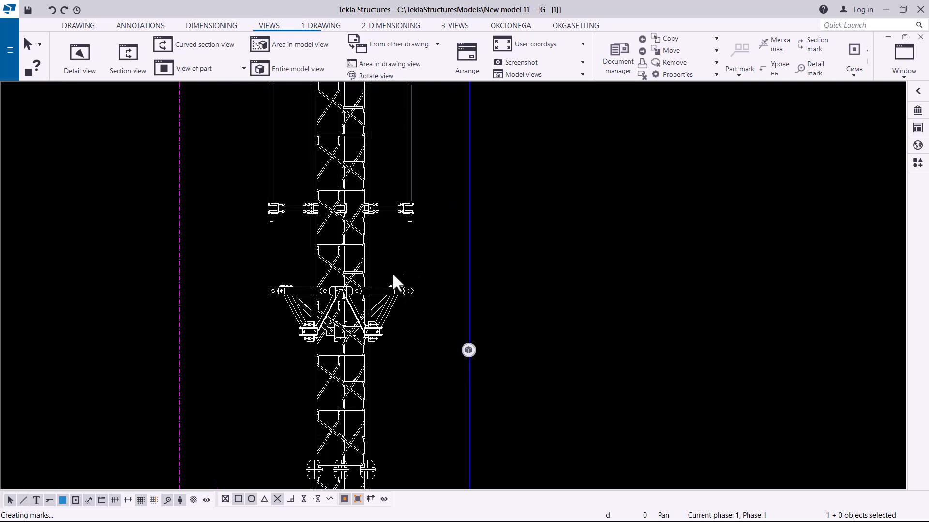
pyautogui.scroll(1, 415, 288)
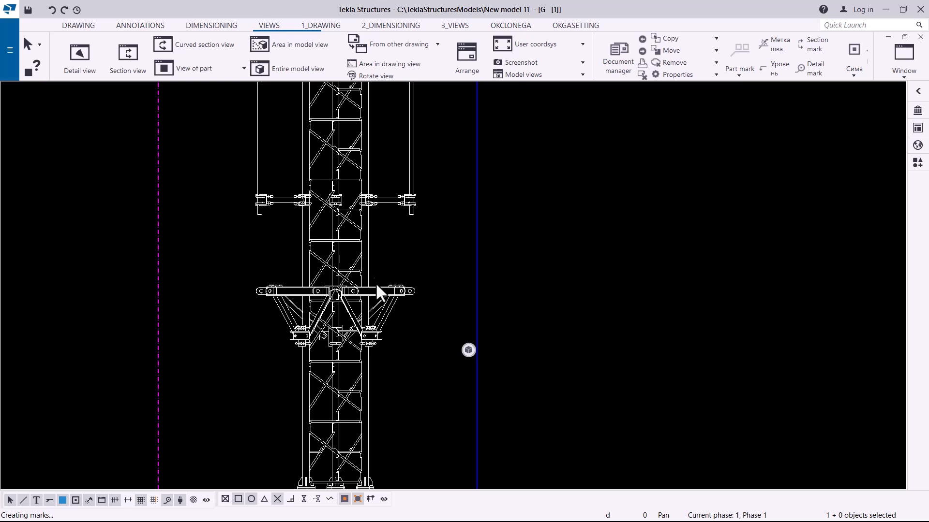
pyautogui.scroll(-3, 358, 232)
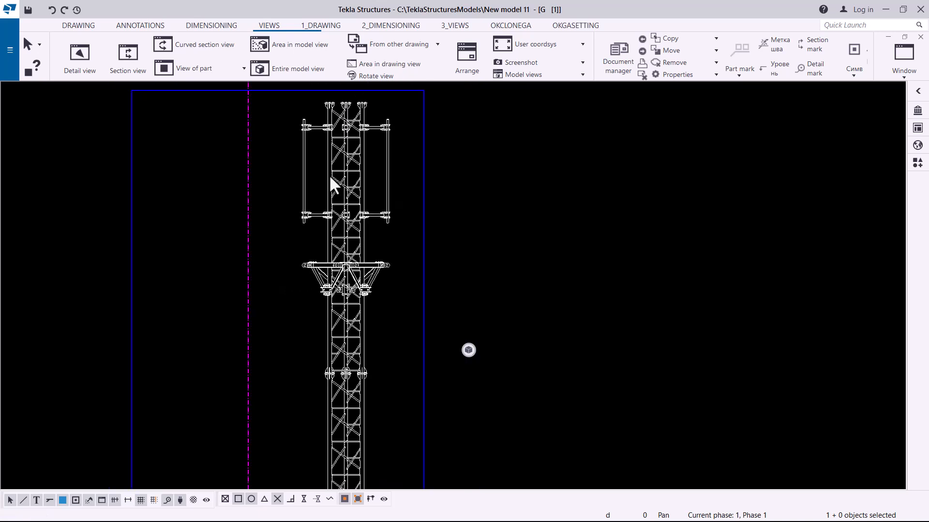
pyautogui.scroll(-1, 338, 175)
pyautogui.scroll(-2, 382, 153)
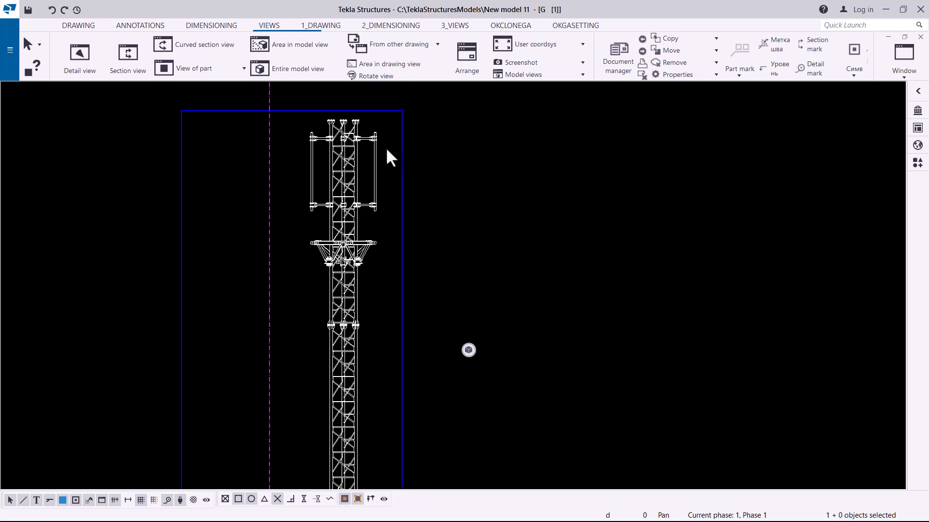
pyautogui.scroll(-2, 387, 144)
pyautogui.scroll(-5, 394, 136)
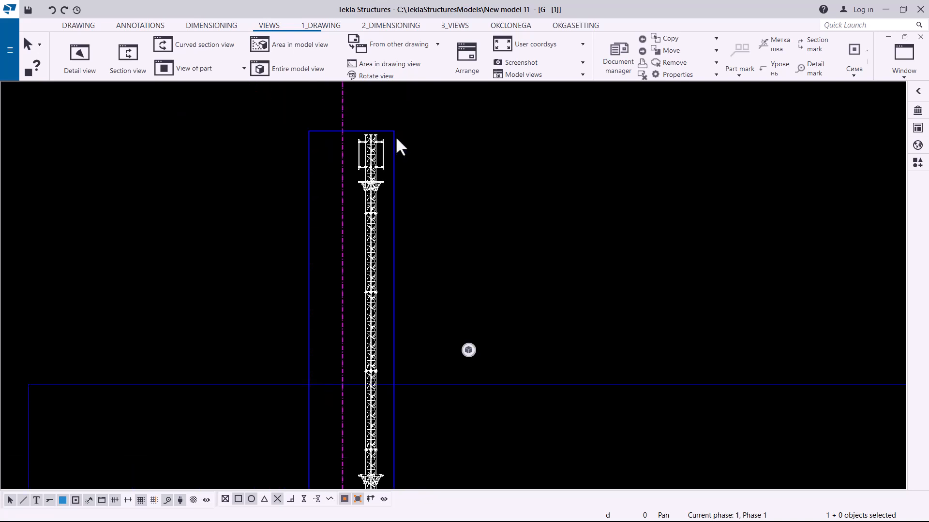
# Turn on hidden lines and own hidden lines for all parts of the mast in the elevation view
pyautogui.scroll(-4, 395, 136)
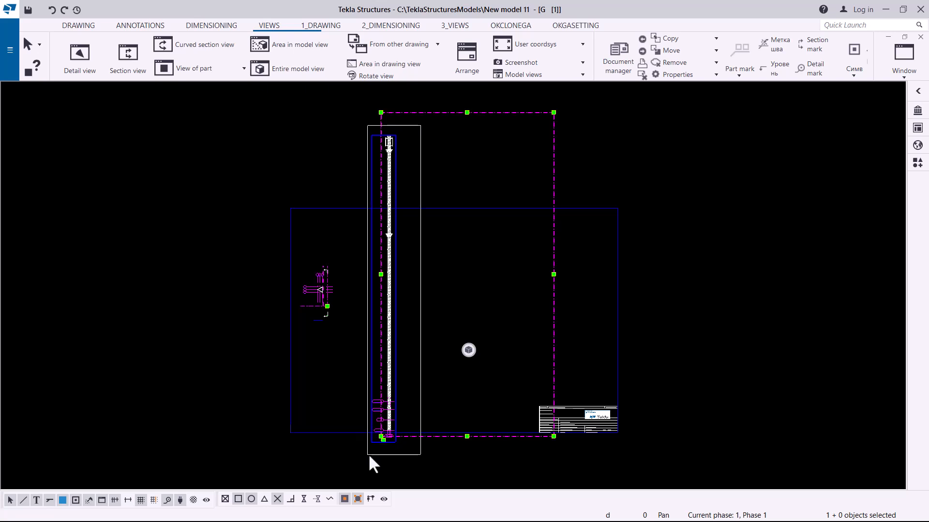
pyautogui.click(399, 443)
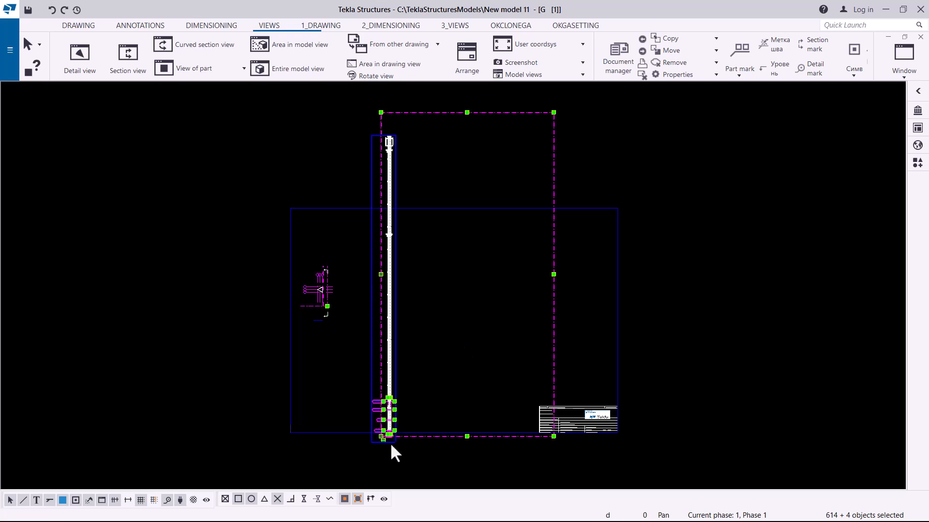
pyautogui.scroll(3, 392, 443)
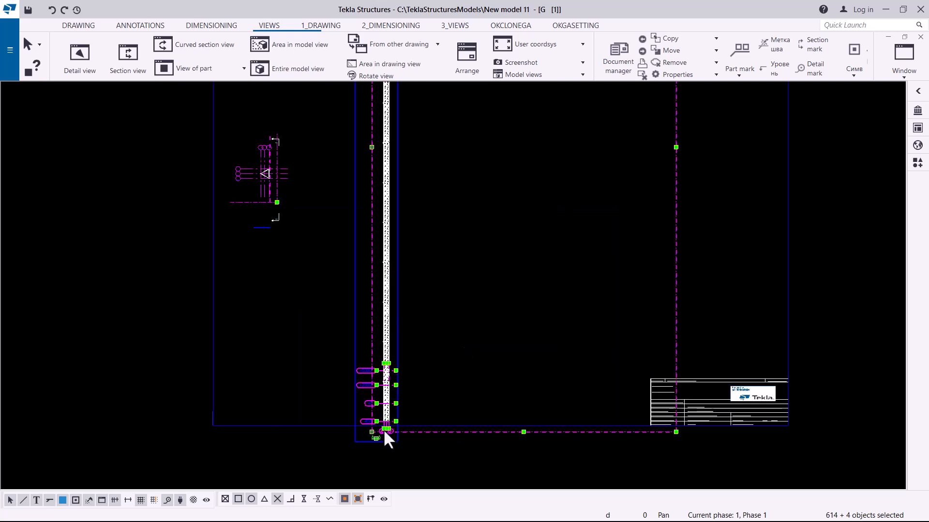
pyautogui.scroll(6, 383, 428)
pyautogui.scroll(8, 372, 370)
pyautogui.scroll(3, 394, 205)
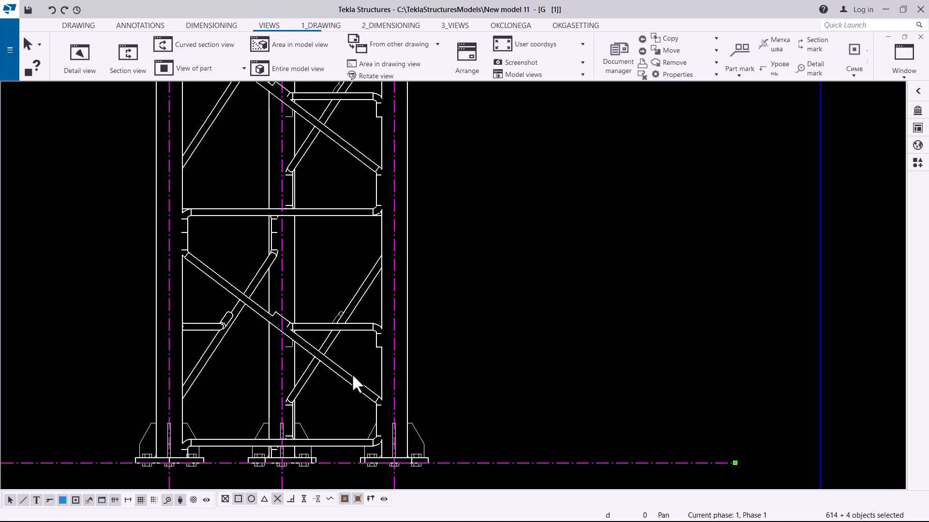
pyautogui.keyDown('ctrl'); pyautogui.click(349, 378); pyautogui.keyUp('ctrl')
pyautogui.doubleClick(348, 376)
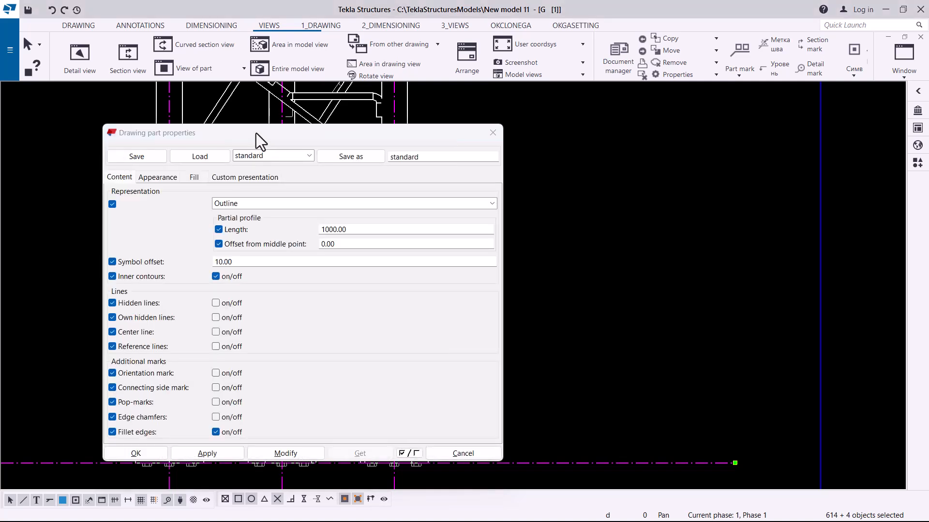
pyautogui.moveTo(256, 132)
pyautogui.mouseDown()
pyautogui.moveTo(520, 84)
pyautogui.moveTo(601, 57)
pyautogui.mouseUp()
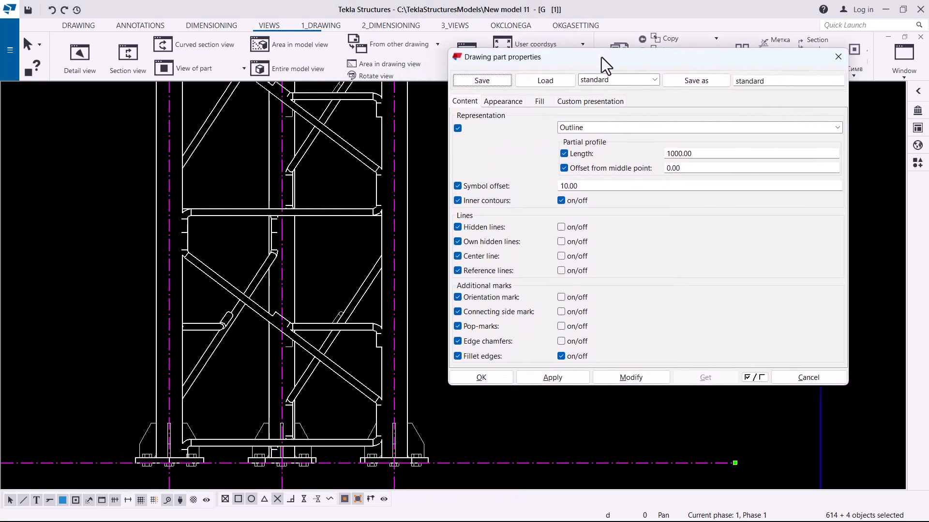
pyautogui.click(561, 227)
pyautogui.click(561, 242)
pyautogui.click(628, 377)
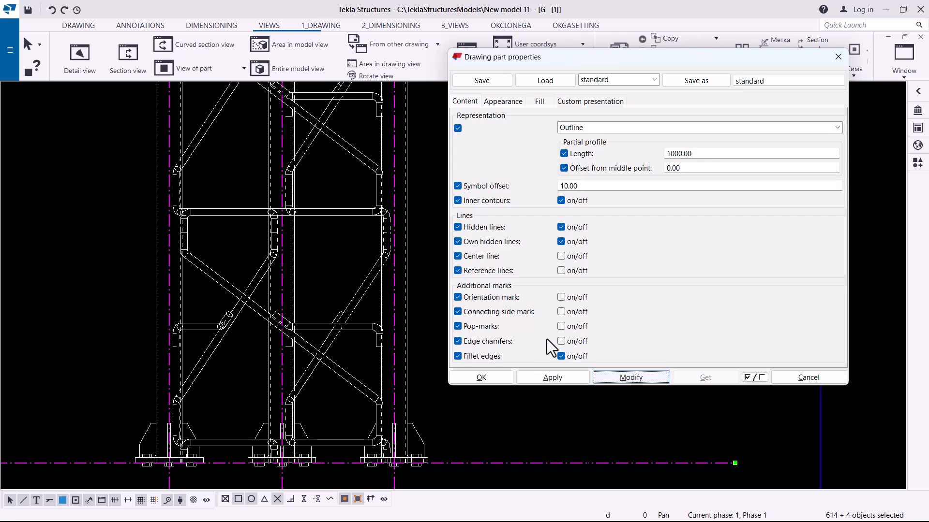
pyautogui.click(551, 377)
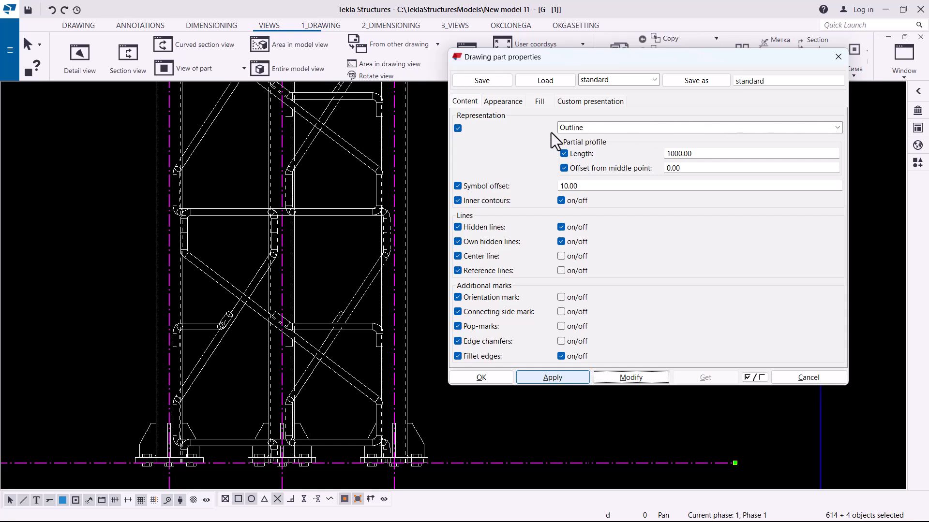
# Look through the part representation options and close the drawing part properties
pyautogui.click(837, 127)
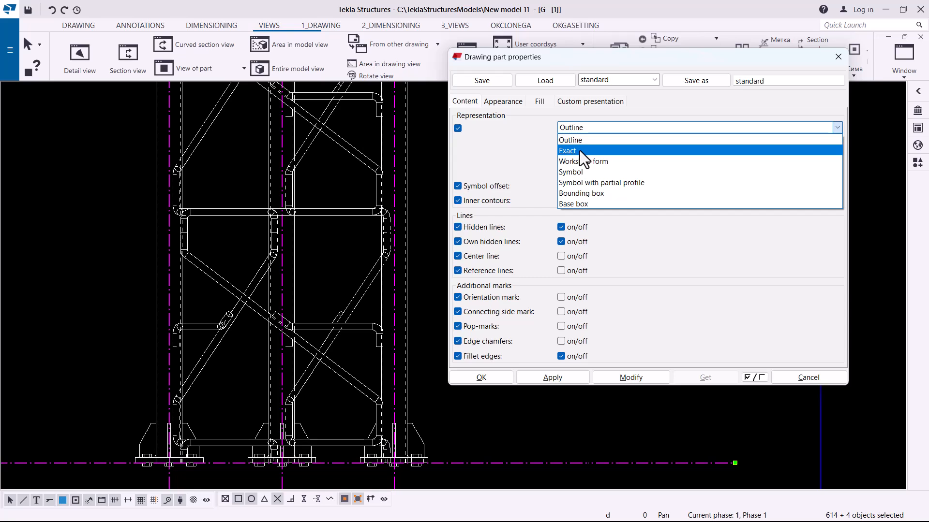
pyautogui.click(840, 57)
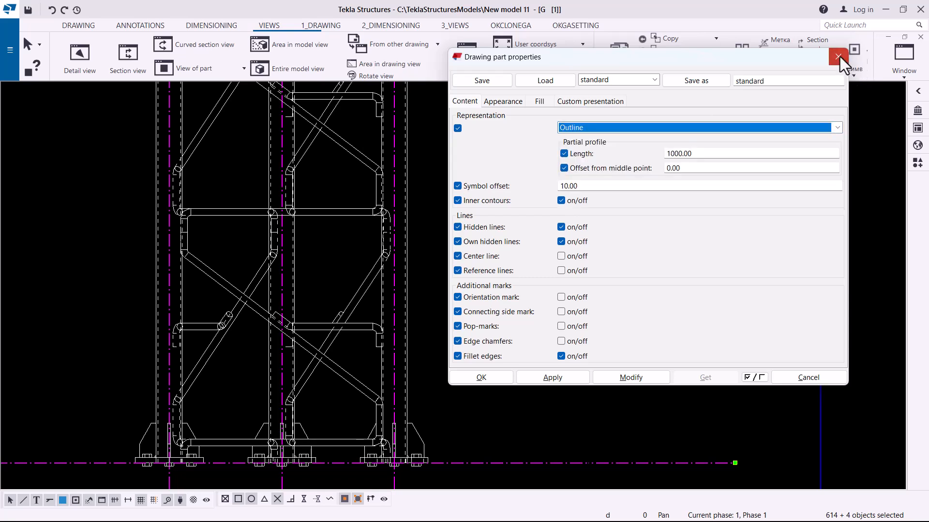
pyautogui.press('Escape')
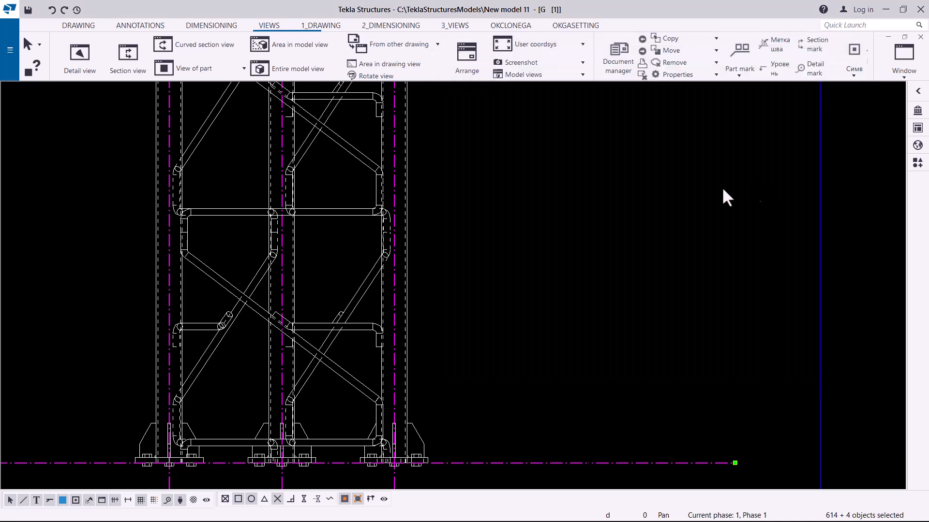
pyautogui.scroll(-4, 343, 415)
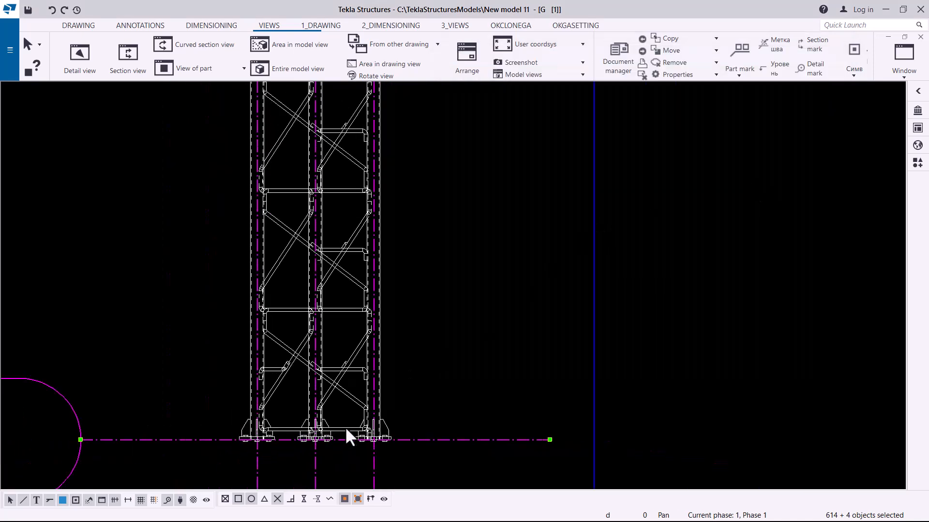
# Examine the hidden lines on the legs and bracing of the mast's lower sections, working upward from the base
pyautogui.scroll(-5, 353, 420)
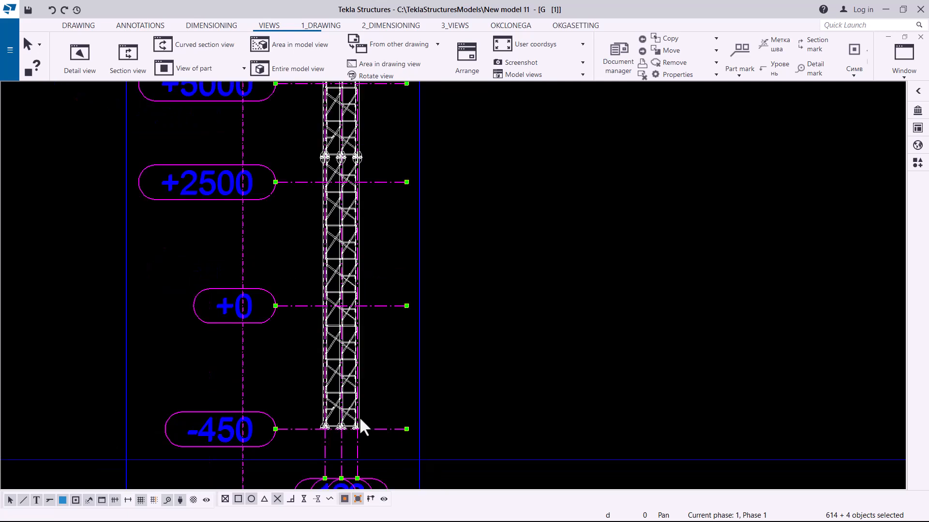
pyautogui.moveTo(370, 143)
pyautogui.mouseDown(button='middle')
pyautogui.moveTo(384, 203)
pyautogui.moveTo(392, 405)
pyautogui.mouseUp(button='middle')
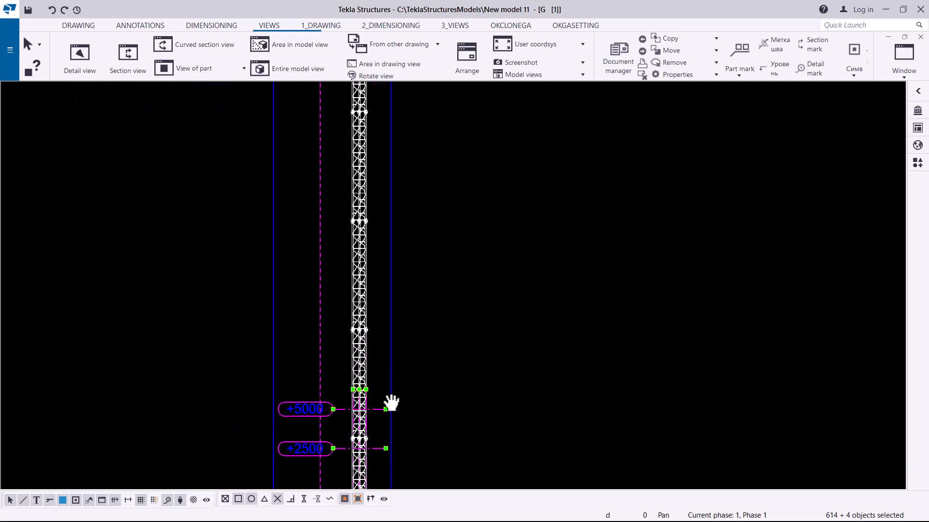
pyautogui.moveTo(379, 112); pyautogui.dragTo(378, 153, button='middle')
pyautogui.scroll(6, 370, 147)
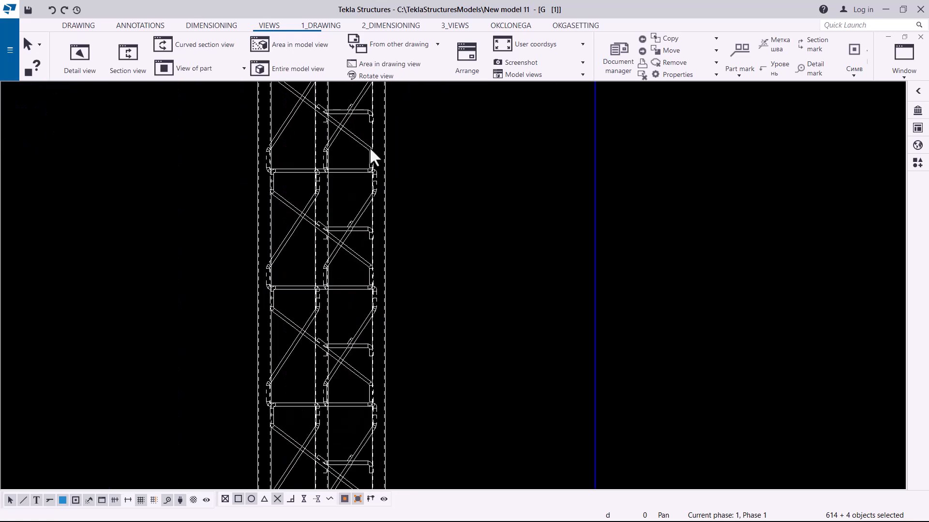
pyautogui.scroll(2, 370, 147)
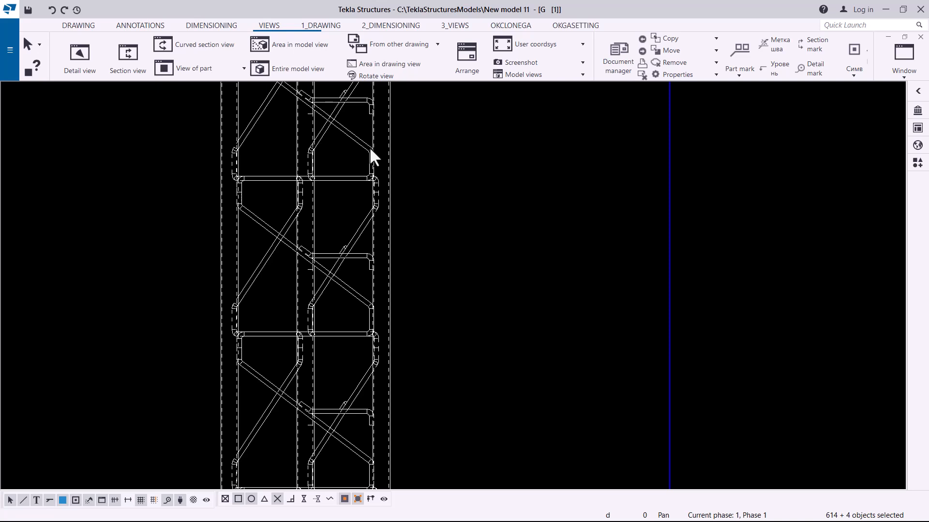
pyautogui.scroll(2, 333, 343)
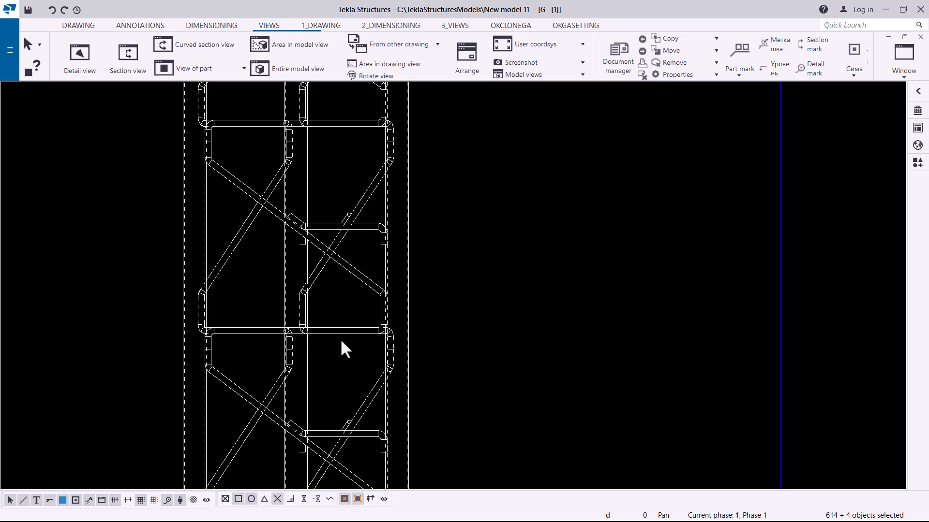
pyautogui.moveTo(393, 180)
pyautogui.mouseDown(button='middle')
pyautogui.moveTo(385, 327)
pyautogui.moveTo(408, 466)
pyautogui.moveTo(371, 187)
pyautogui.moveTo(378, 314)
pyautogui.mouseUp(button='middle')
pyautogui.moveTo(364, 168); pyautogui.dragTo(362, 340, button='middle')
pyautogui.moveTo(363, 221); pyautogui.dragTo(368, 321, button='middle')
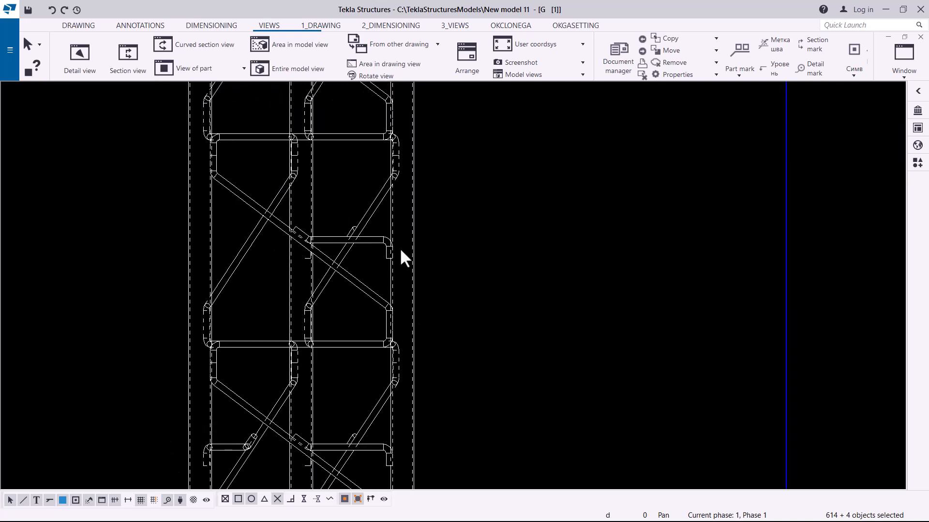
pyautogui.moveTo(357, 144); pyautogui.dragTo(353, 306, button='middle')
pyautogui.moveTo(355, 189)
pyautogui.mouseDown(button='middle')
pyautogui.moveTo(355, 288)
pyautogui.moveTo(348, 203)
pyautogui.moveTo(367, 327)
pyautogui.mouseUp(button='middle')
pyautogui.moveTo(370, 246); pyautogui.dragTo(381, 327, button='middle')
# Inspect the flange joints, the side bracket and the bracing above it along the middle of the mast
pyautogui.scroll(-1, 371, 304)
pyautogui.scroll(-4, 370, 300)
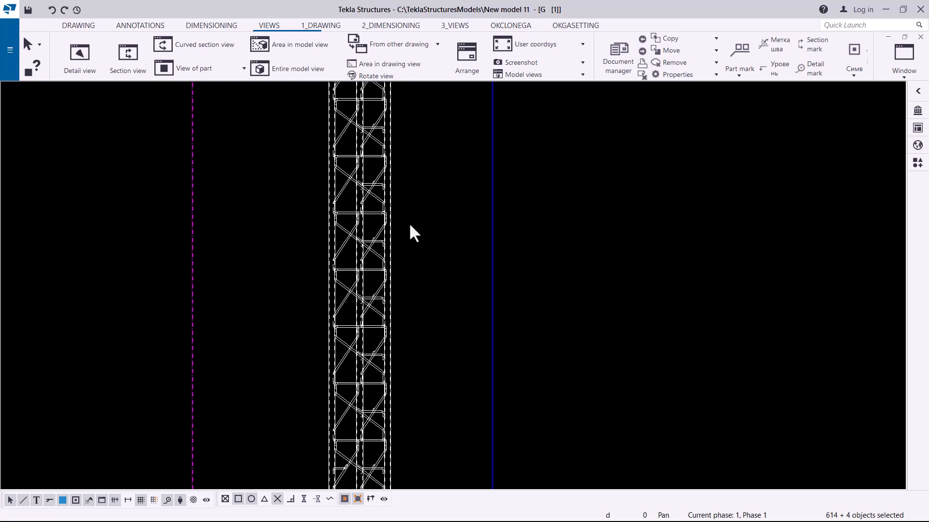
pyautogui.scroll(-5, 397, 312)
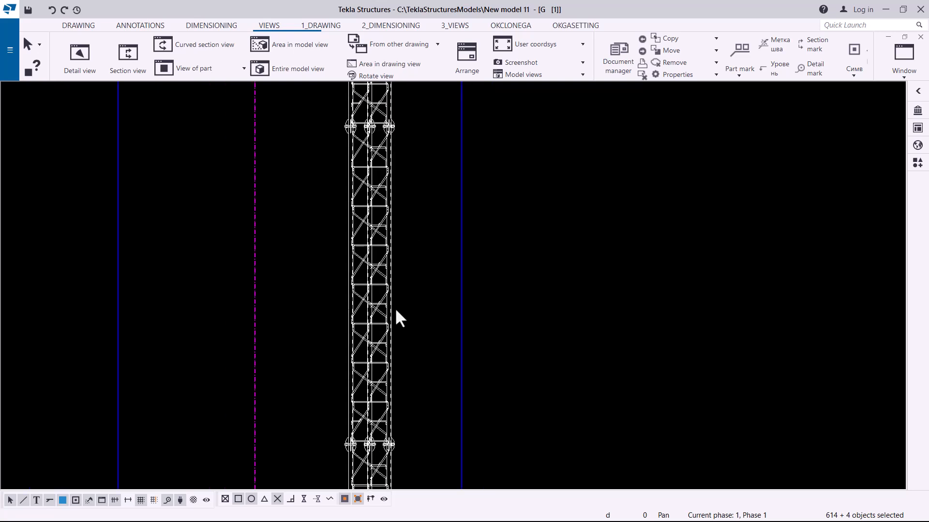
pyautogui.moveTo(406, 162)
pyautogui.mouseDown(button='middle')
pyautogui.moveTo(410, 232)
pyautogui.moveTo(385, 379)
pyautogui.moveTo(392, 365)
pyautogui.mouseUp(button='middle')
pyautogui.moveTo(400, 167)
pyautogui.mouseDown(button='middle')
pyautogui.moveTo(404, 292)
pyautogui.moveTo(421, 382)
pyautogui.moveTo(412, 422)
pyautogui.mouseUp(button='middle')
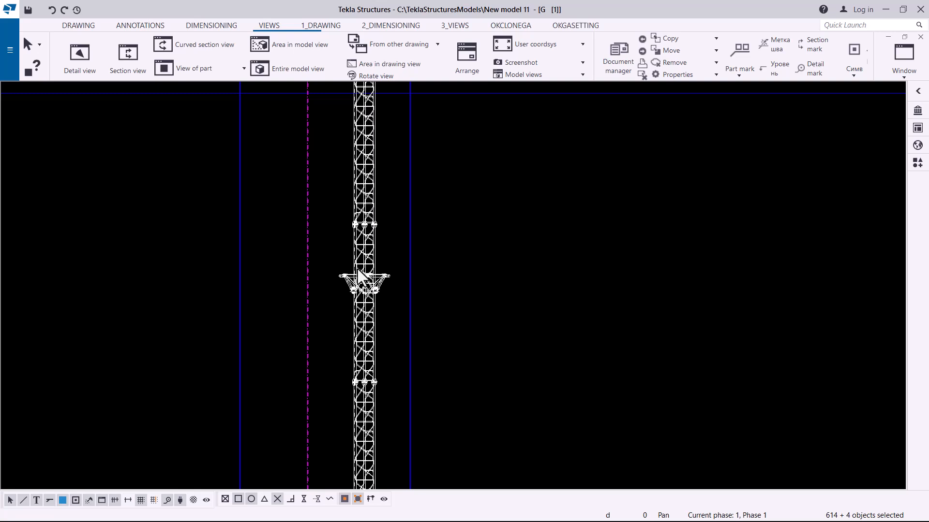
pyautogui.scroll(4, 358, 268)
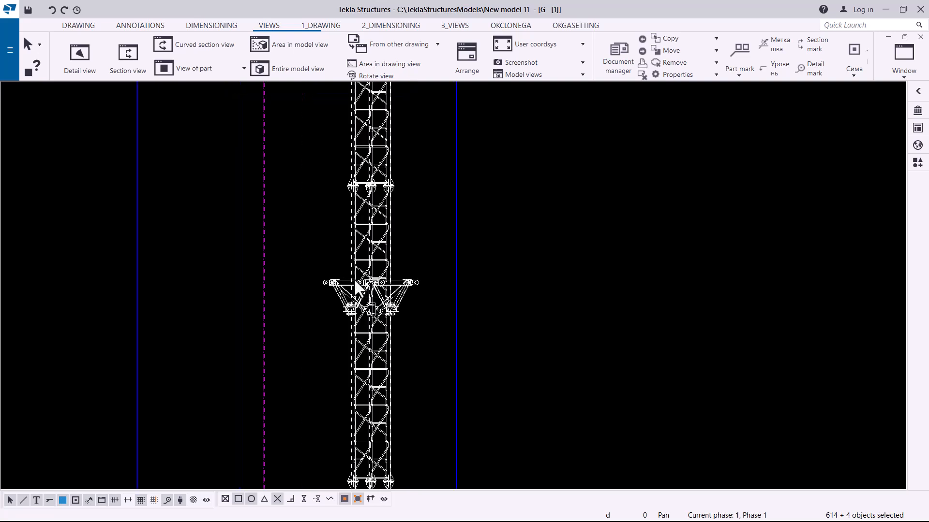
pyautogui.scroll(1, 355, 281)
pyautogui.moveTo(491, 244)
pyautogui.mouseDown(button='middle')
pyautogui.moveTo(472, 201)
pyautogui.moveTo(440, 390)
pyautogui.moveTo(447, 344)
pyautogui.mouseUp(button='middle')
pyautogui.moveTo(426, 209)
pyautogui.mouseDown(button='middle')
pyautogui.moveTo(437, 313)
pyautogui.moveTo(433, 291)
pyautogui.mouseUp(button='middle')
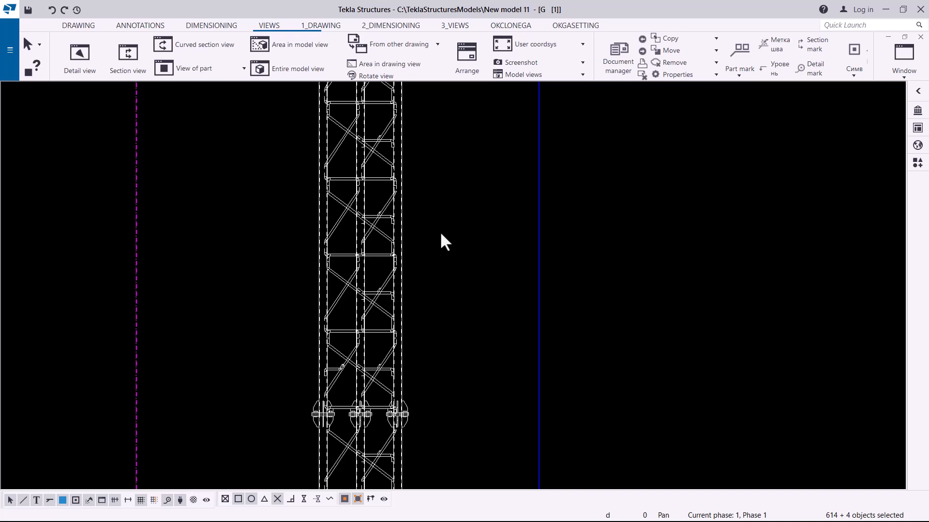
pyautogui.moveTo(435, 246); pyautogui.dragTo(438, 318, button='middle')
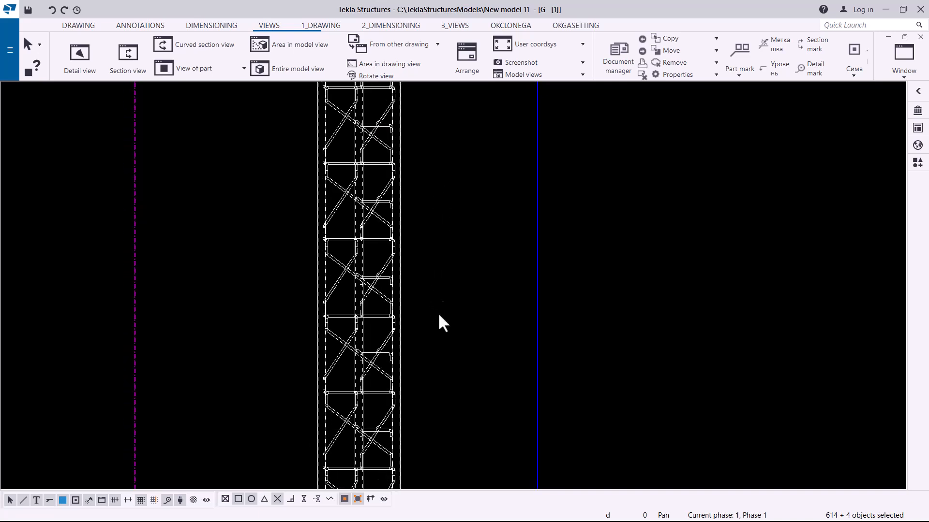
pyautogui.moveTo(416, 190); pyautogui.dragTo(433, 357, button='middle')
# Examine the upper mast sections up to the tower top, including the antenna supports and the upper bracket
pyautogui.scroll(-1, 411, 331)
pyautogui.scroll(-4, 412, 336)
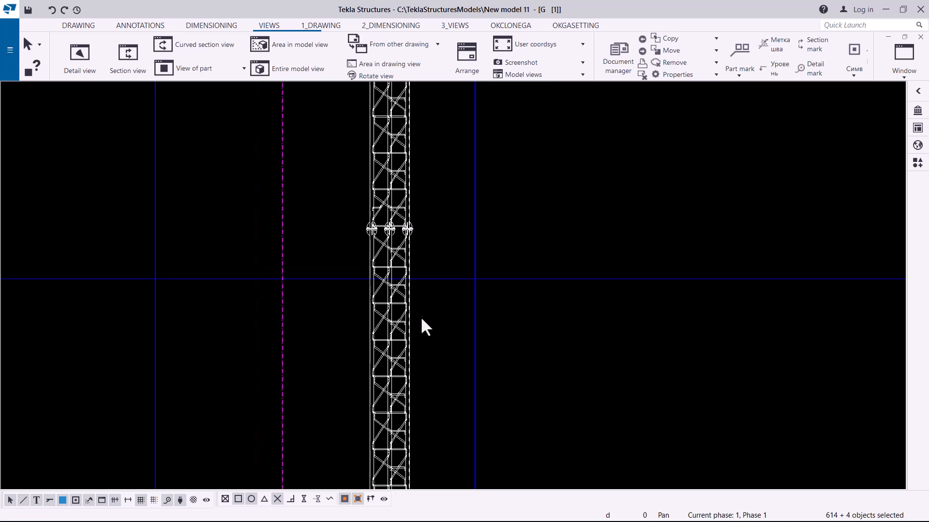
pyautogui.scroll(-1, 434, 180)
pyautogui.moveTo(434, 182); pyautogui.dragTo(429, 326, button='middle')
pyautogui.moveTo(429, 149)
pyautogui.mouseDown(button='middle')
pyautogui.moveTo(425, 370)
pyautogui.moveTo(441, 380)
pyautogui.mouseUp(button='middle')
pyautogui.moveTo(433, 216); pyautogui.dragTo(437, 229, button='middle')
pyautogui.scroll(6, 398, 136)
pyautogui.moveTo(390, 153)
pyautogui.mouseDown(button='middle')
pyautogui.moveTo(382, 157)
pyautogui.moveTo(382, 325)
pyautogui.moveTo(402, 425)
pyautogui.moveTo(424, 399)
pyautogui.moveTo(422, 408)
pyautogui.mouseUp(button='middle')
pyautogui.scroll(1, 424, 411)
pyautogui.scroll(-3, 427, 403)
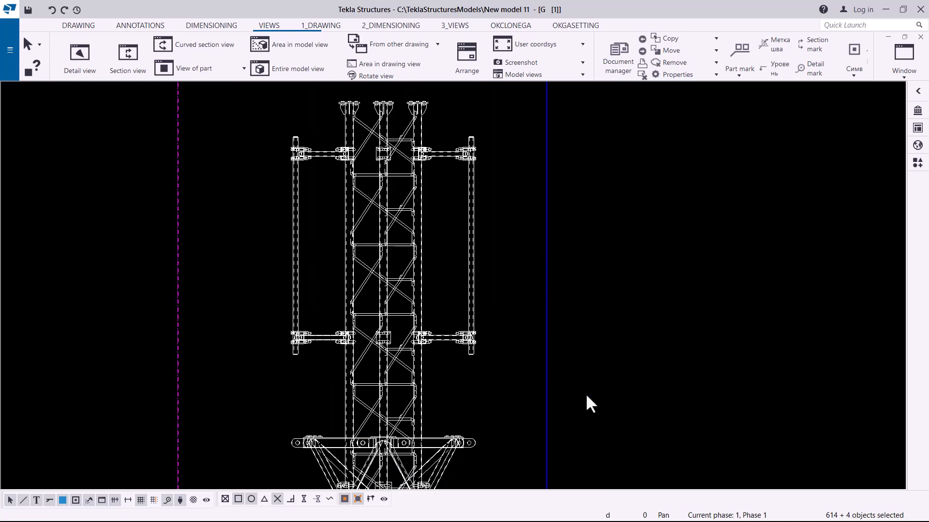
pyautogui.scroll(-1, 540, 404)
pyautogui.moveTo(505, 321); pyautogui.dragTo(513, 267, button='middle')
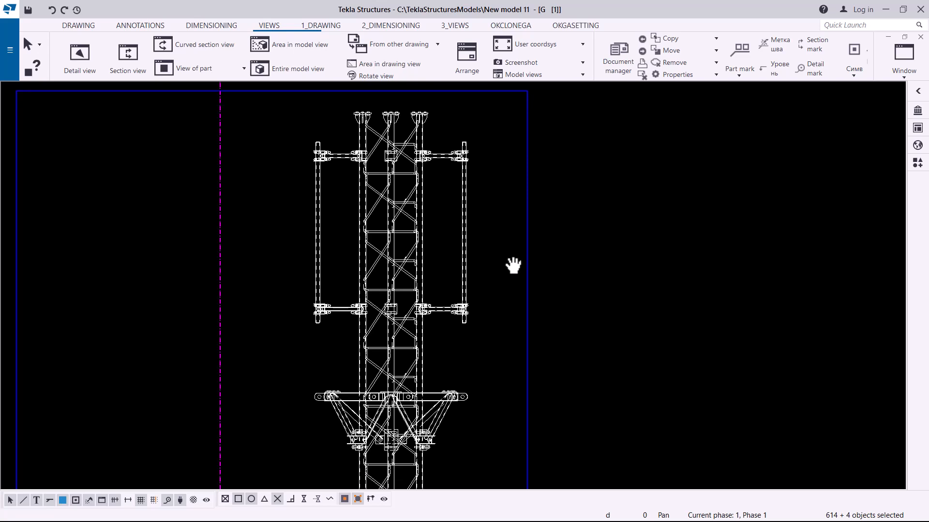